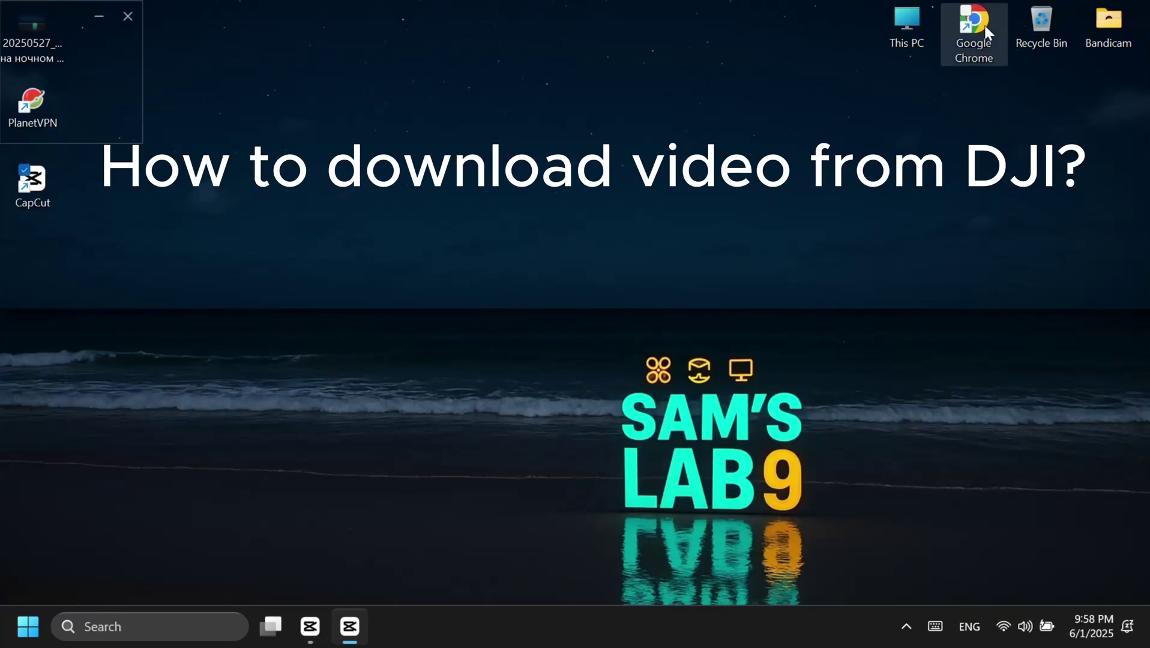
# Step: Launch Chrome and search Google for 'dji assistant 2'
pyautogui.doubleClick(974, 27)
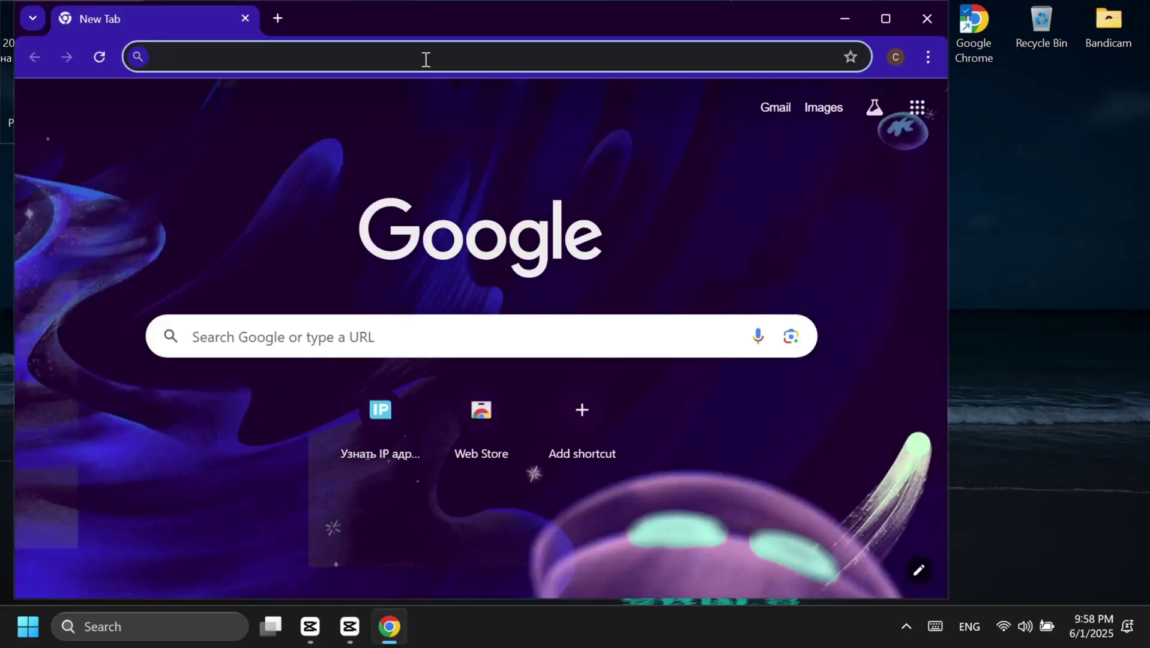
pyautogui.write('dji ')
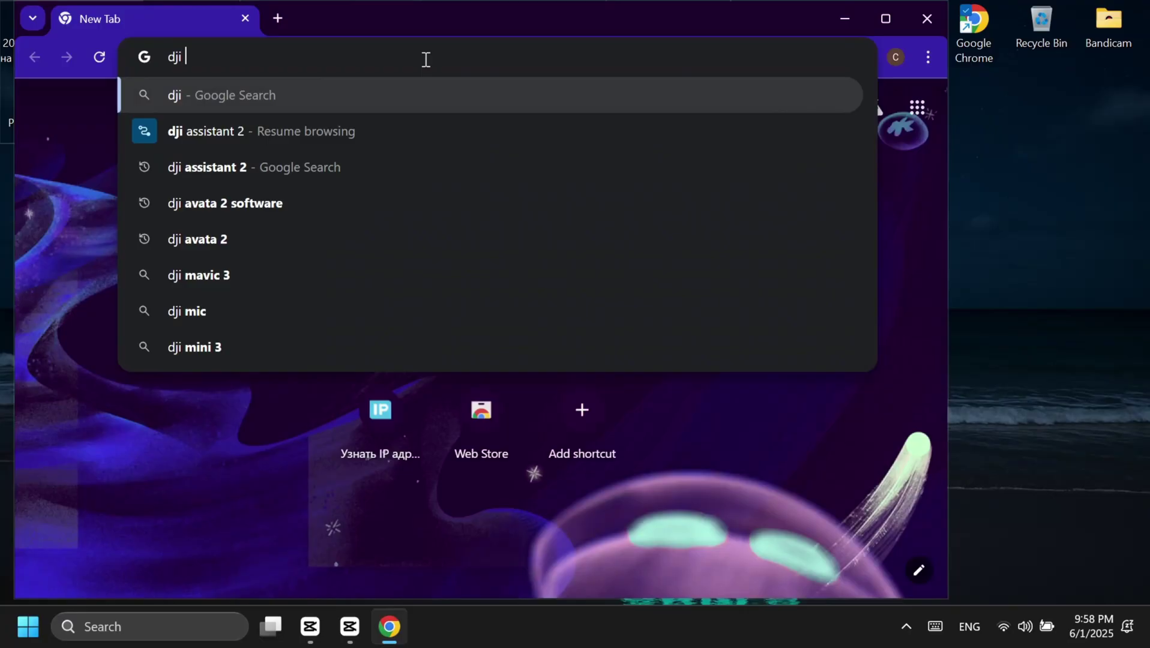
pyautogui.write('assist')
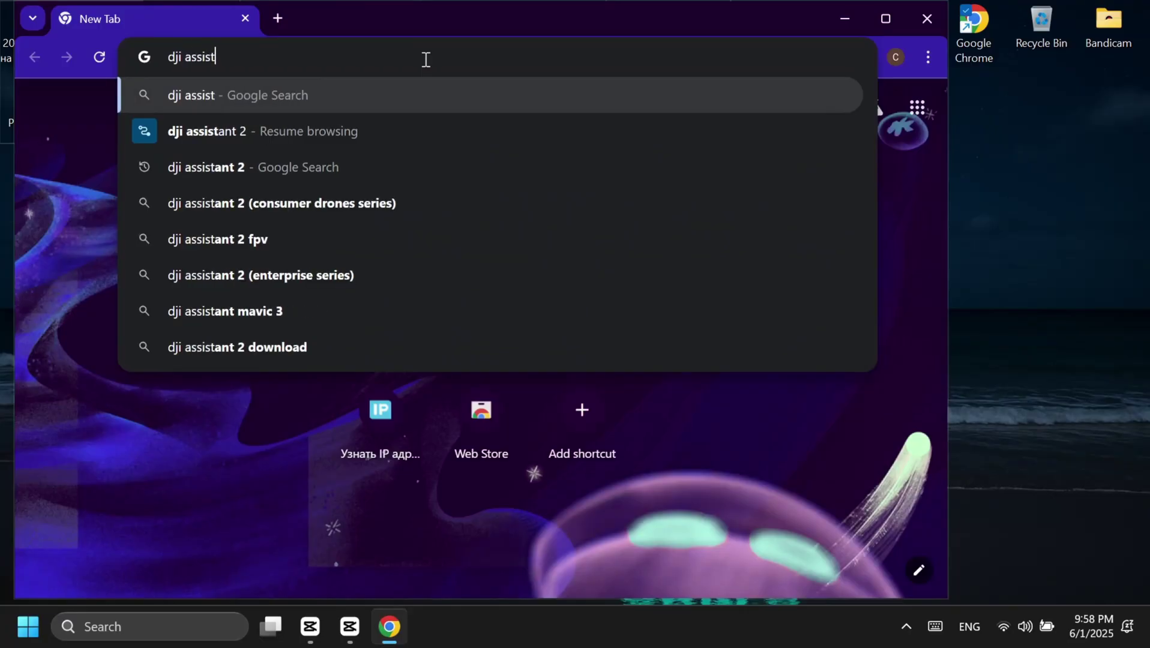
pyautogui.write('ant 2')
pyautogui.press('Return')
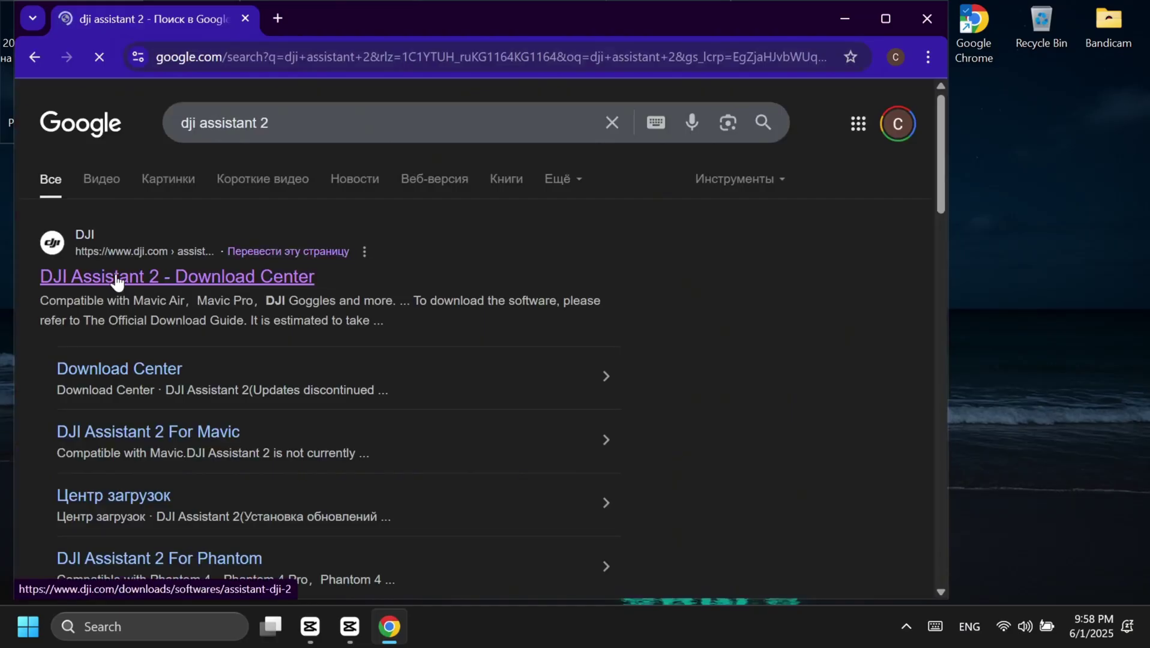
# Step: Download the Windows DJI Assistant 2 v1.2.5 installer from the DJI Download Center and open it
pyautogui.click(115, 282)
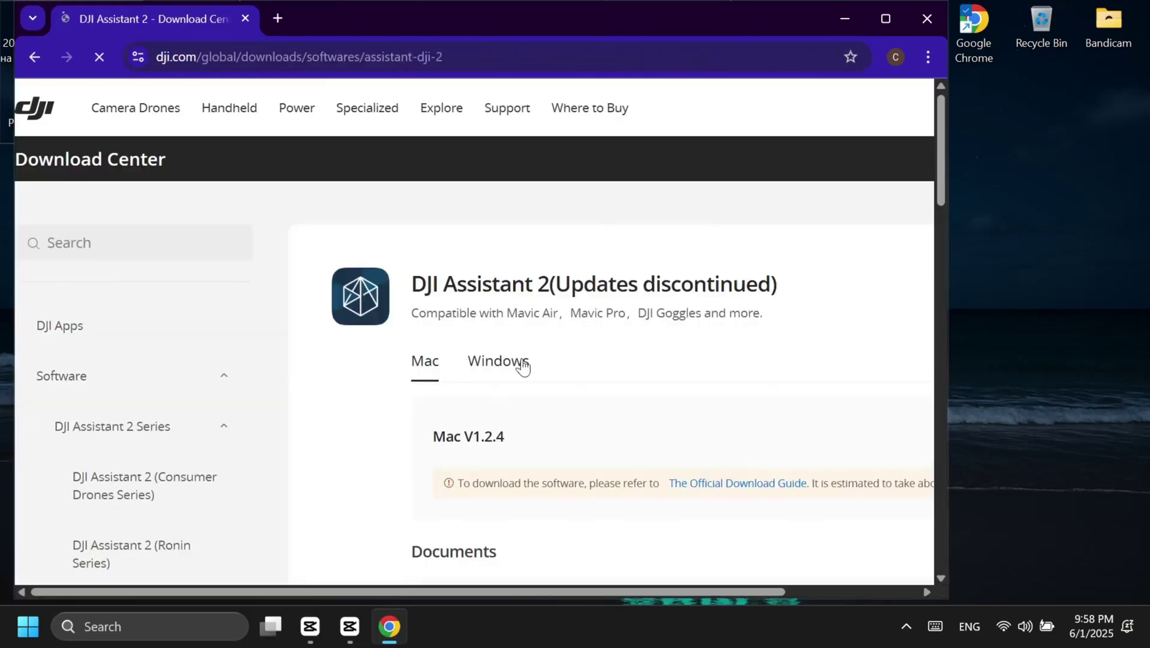
pyautogui.click(498, 404)
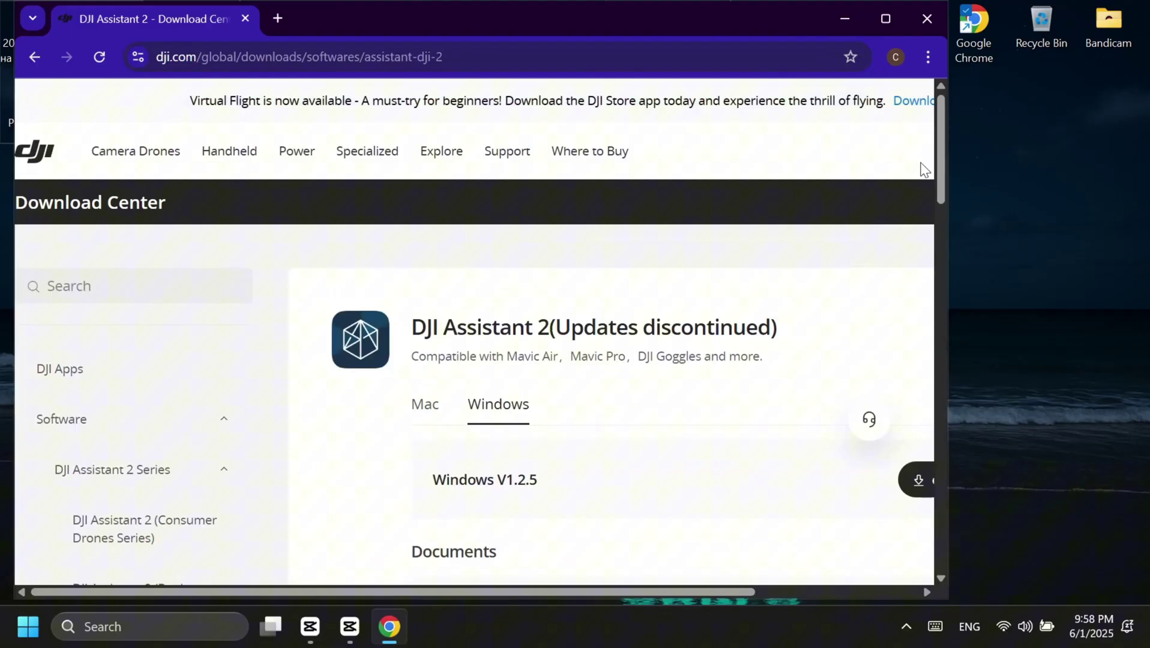
pyautogui.click(888, 17)
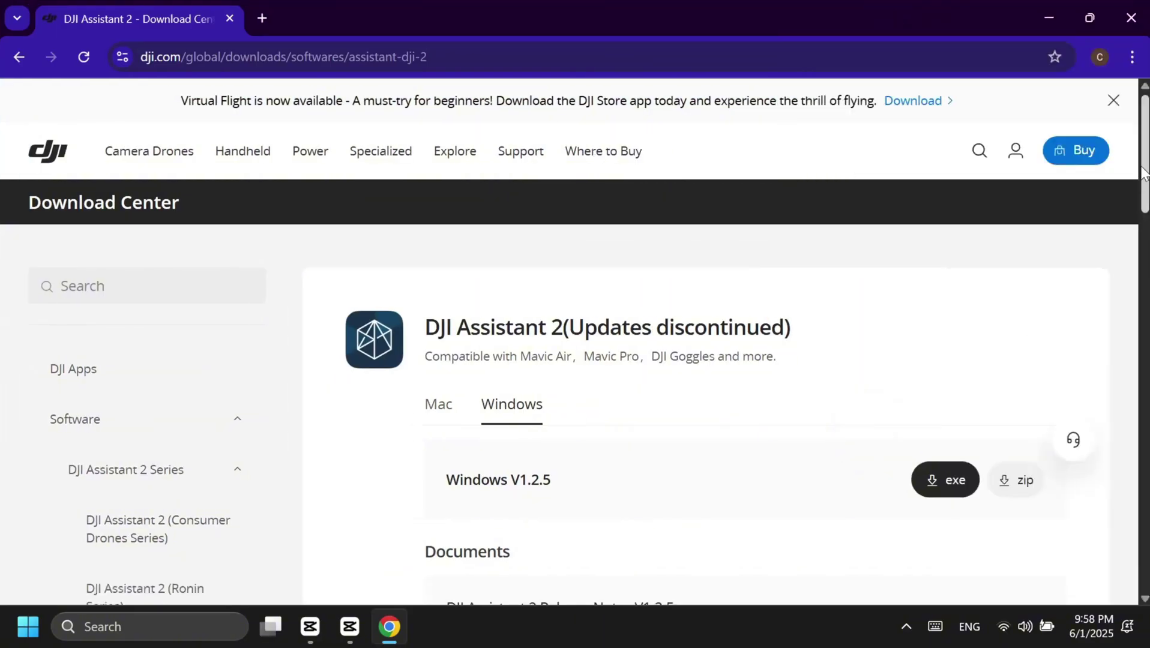
pyautogui.scroll(-1, 1132, 197)
pyautogui.scroll(-2, 1124, 225)
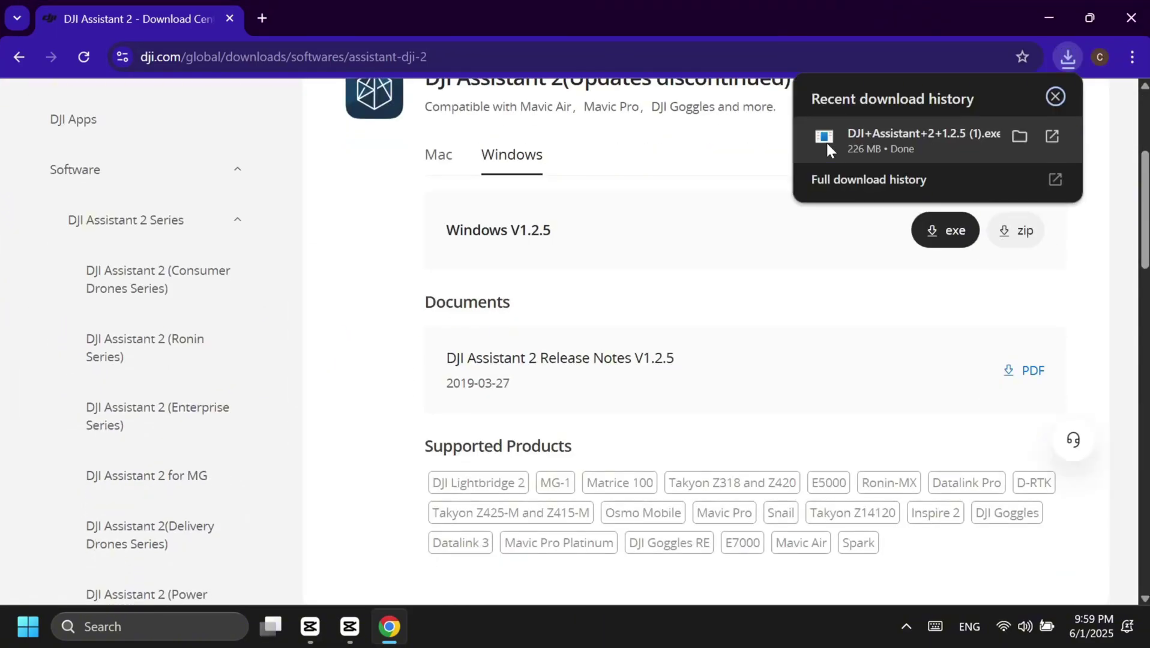
pyautogui.click(1017, 134)
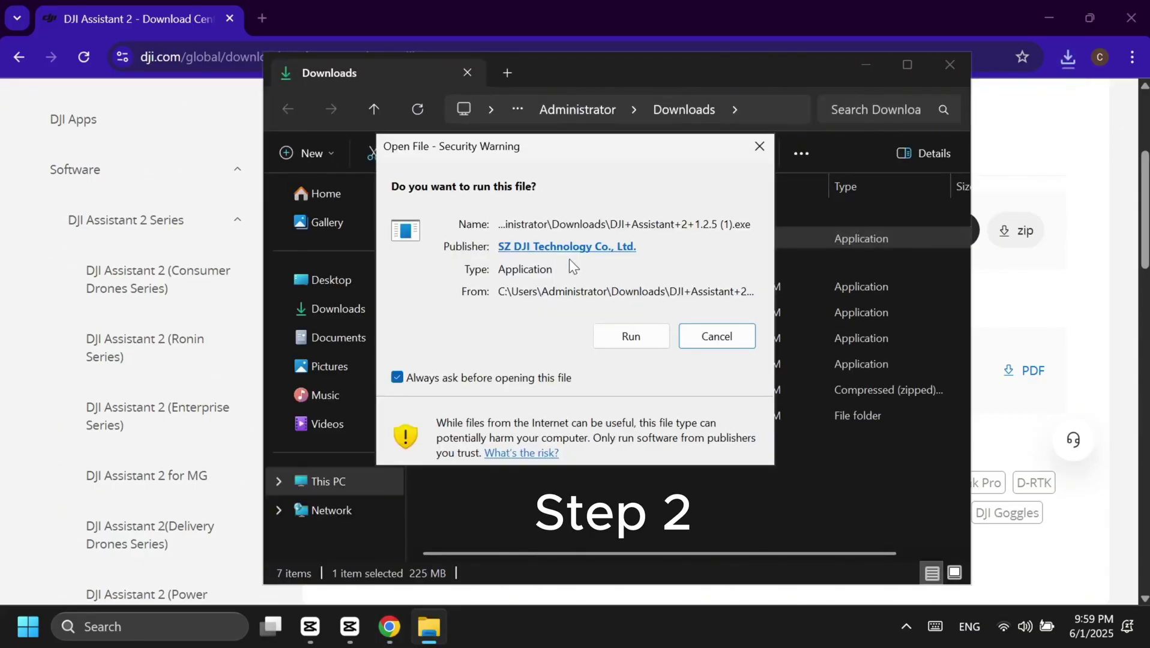
# Step: Run the installer, accept the license, install DJI Assistant 2, and finish with Launch checked
pyautogui.click(615, 338)
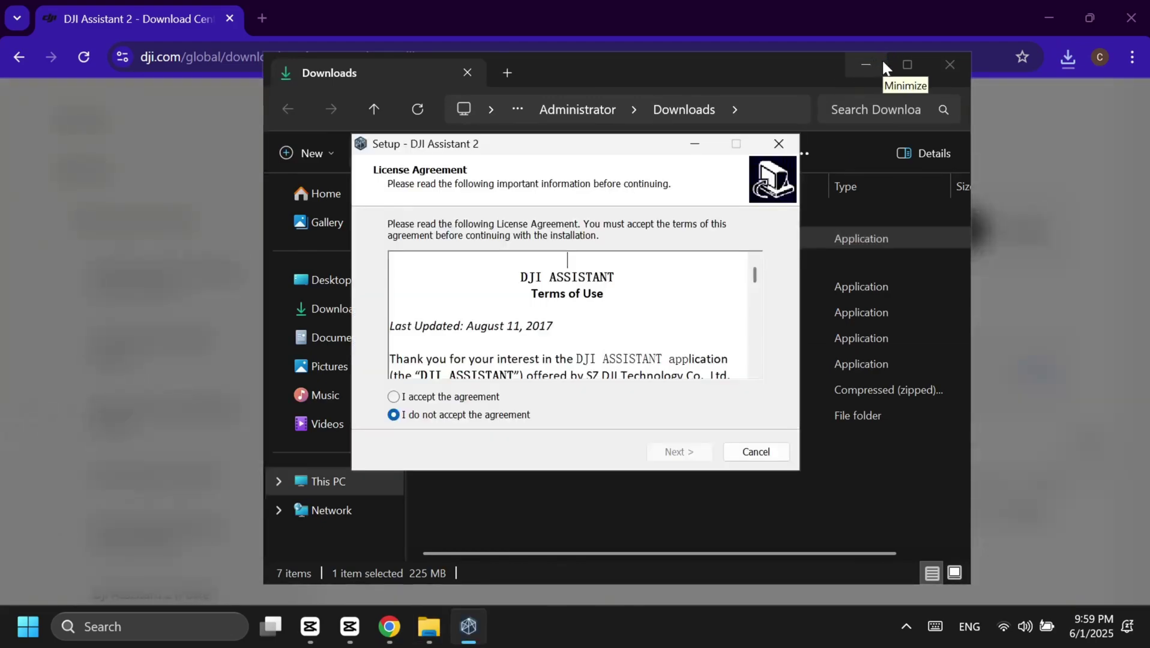
pyautogui.click(431, 397)
pyautogui.click(663, 444)
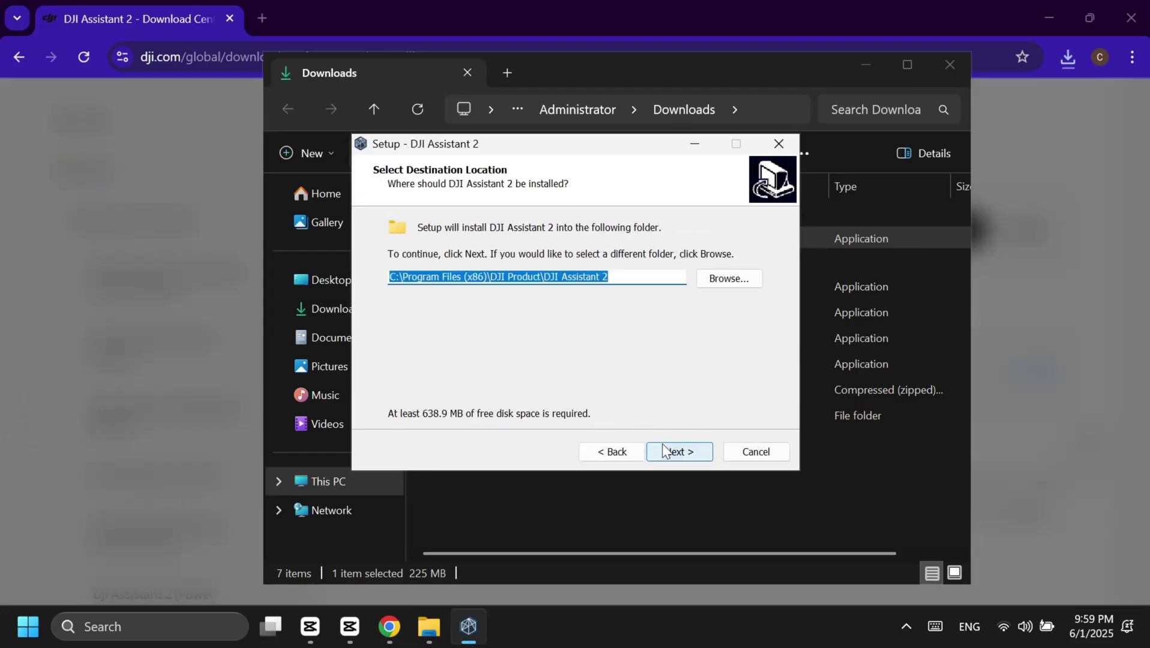
pyautogui.click(663, 444)
pyautogui.click(662, 444)
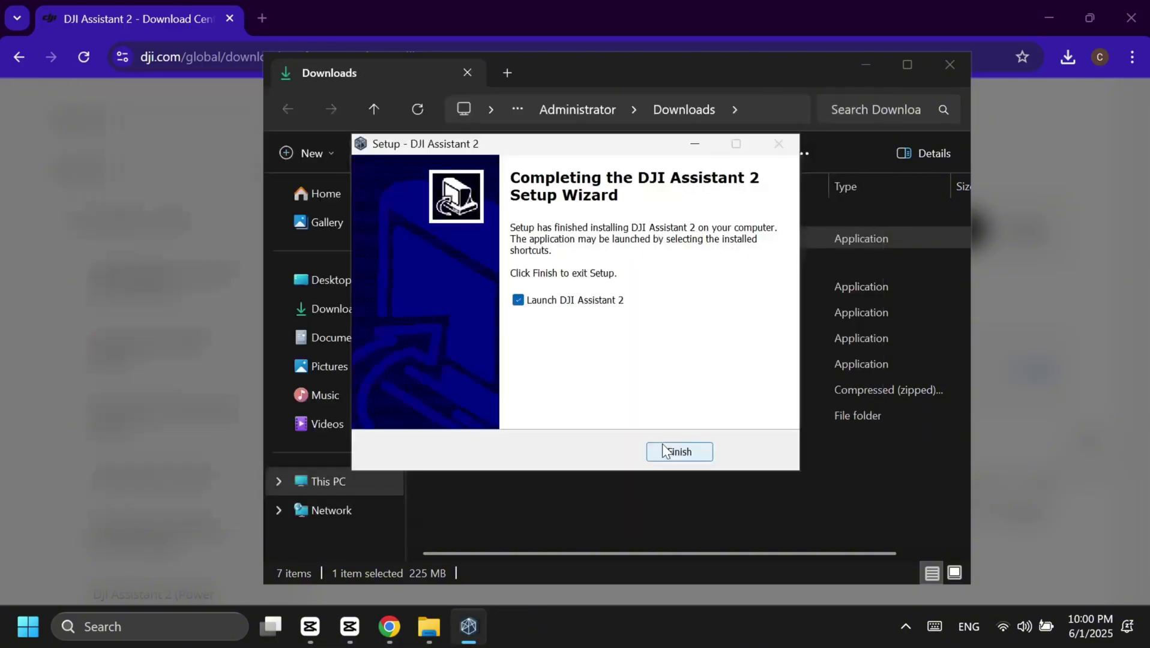
pyautogui.click(664, 451)
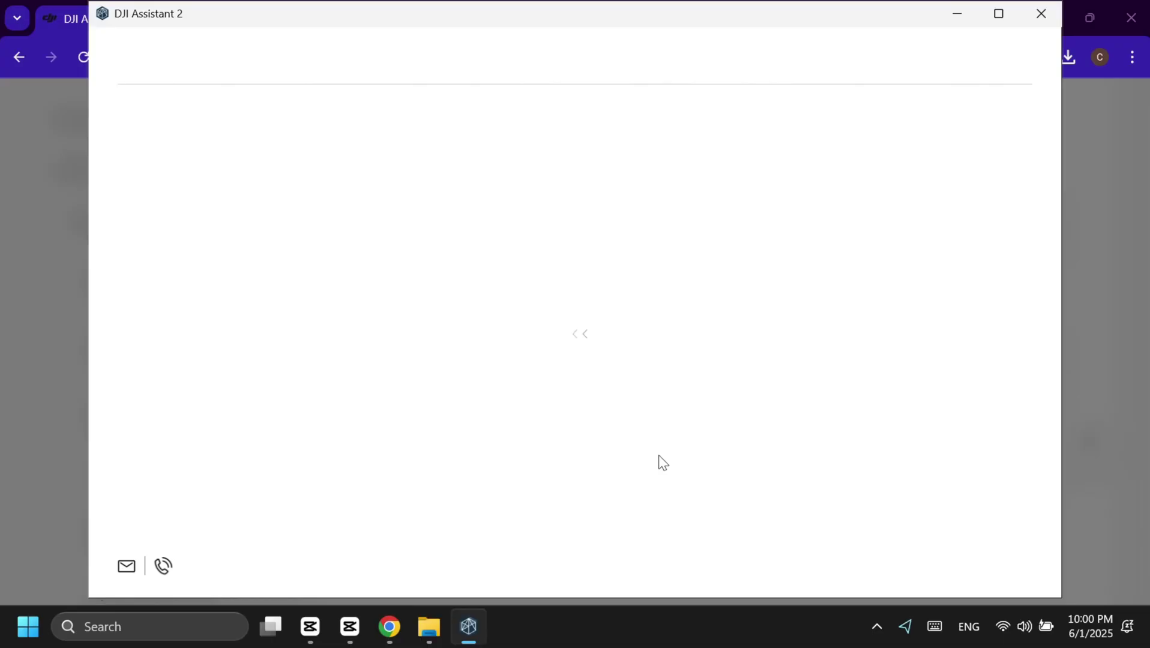
# Step: In File Explorer, open InternalStorage (D:) from This PC
pyautogui.click(420, 639)
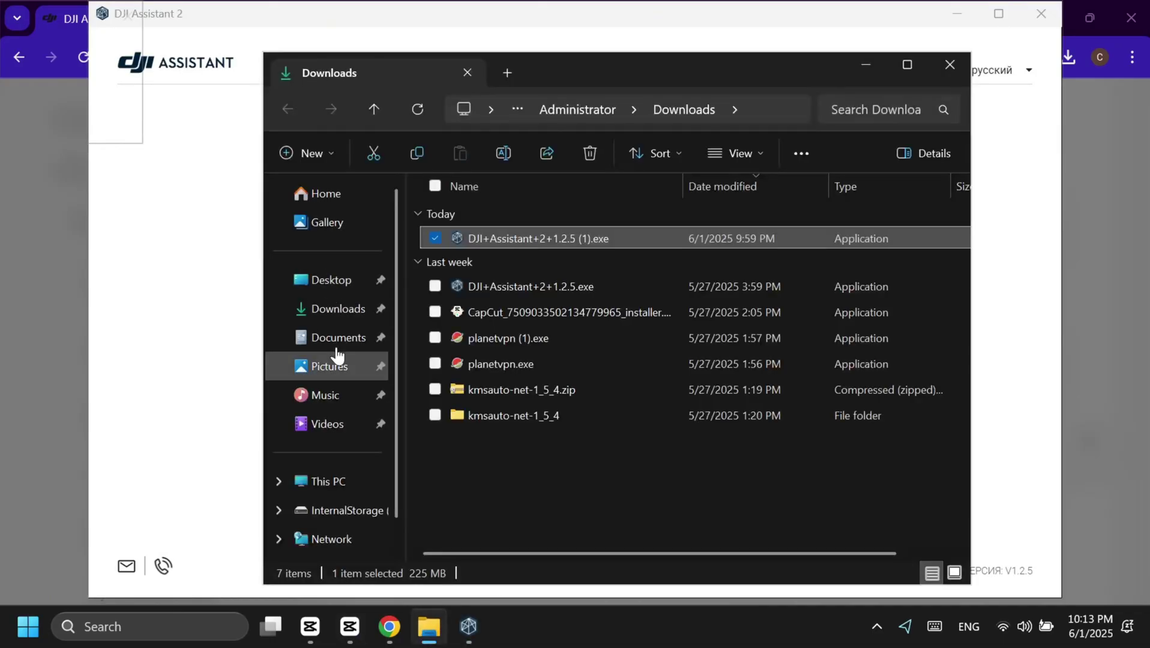
pyautogui.click(331, 482)
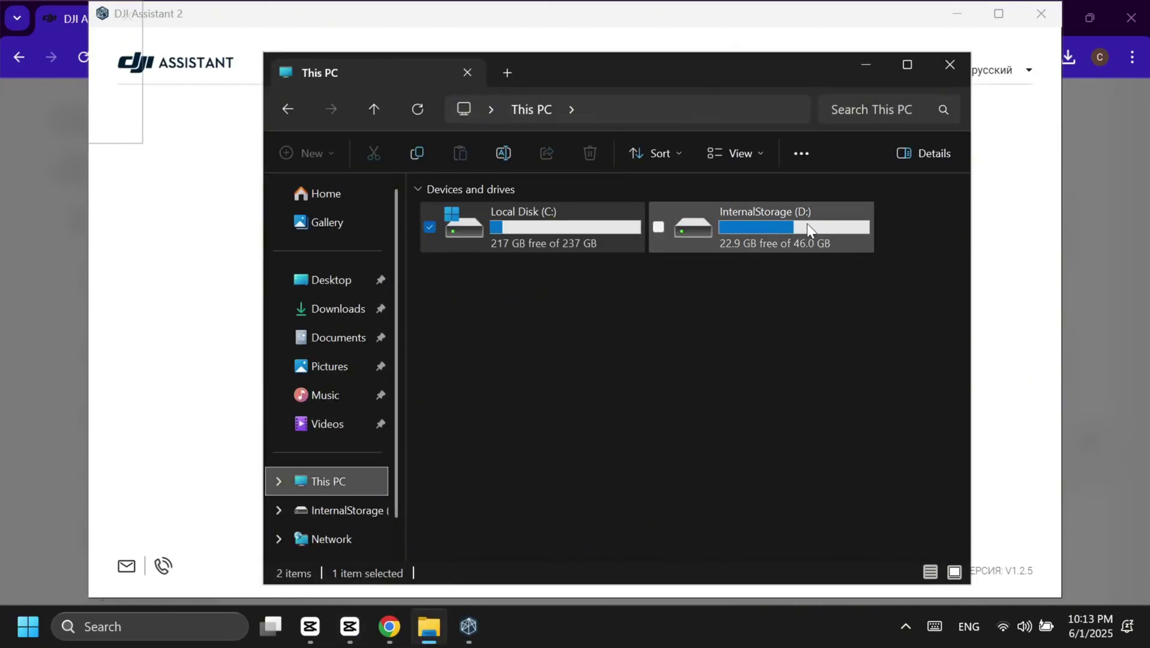
pyautogui.doubleClick(753, 236)
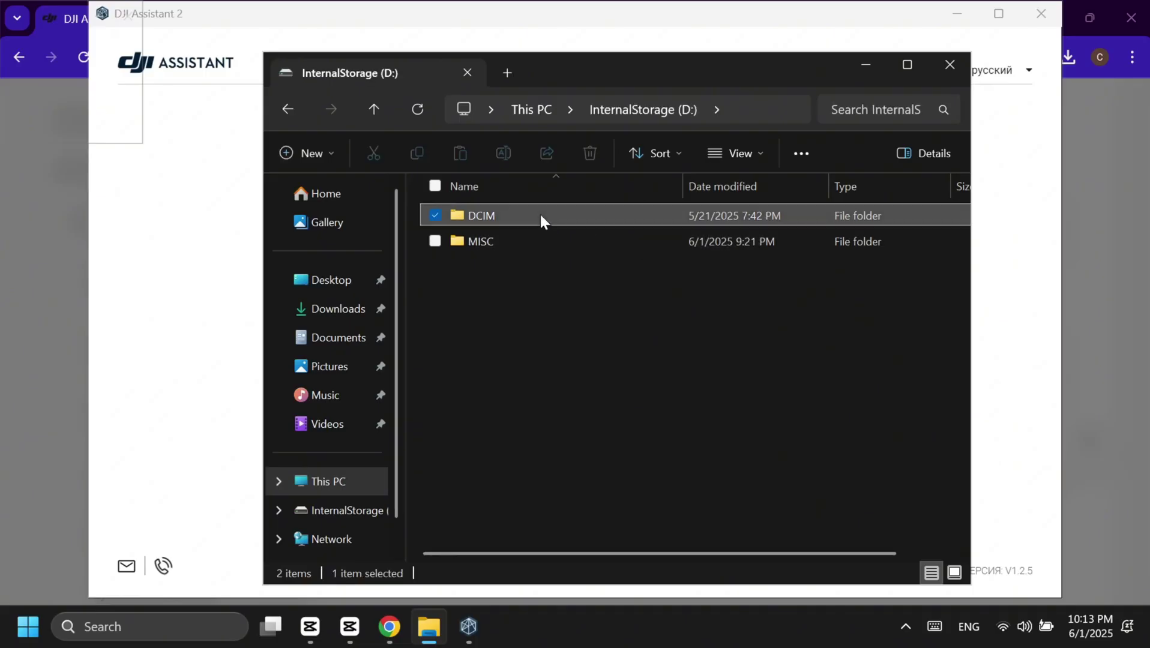